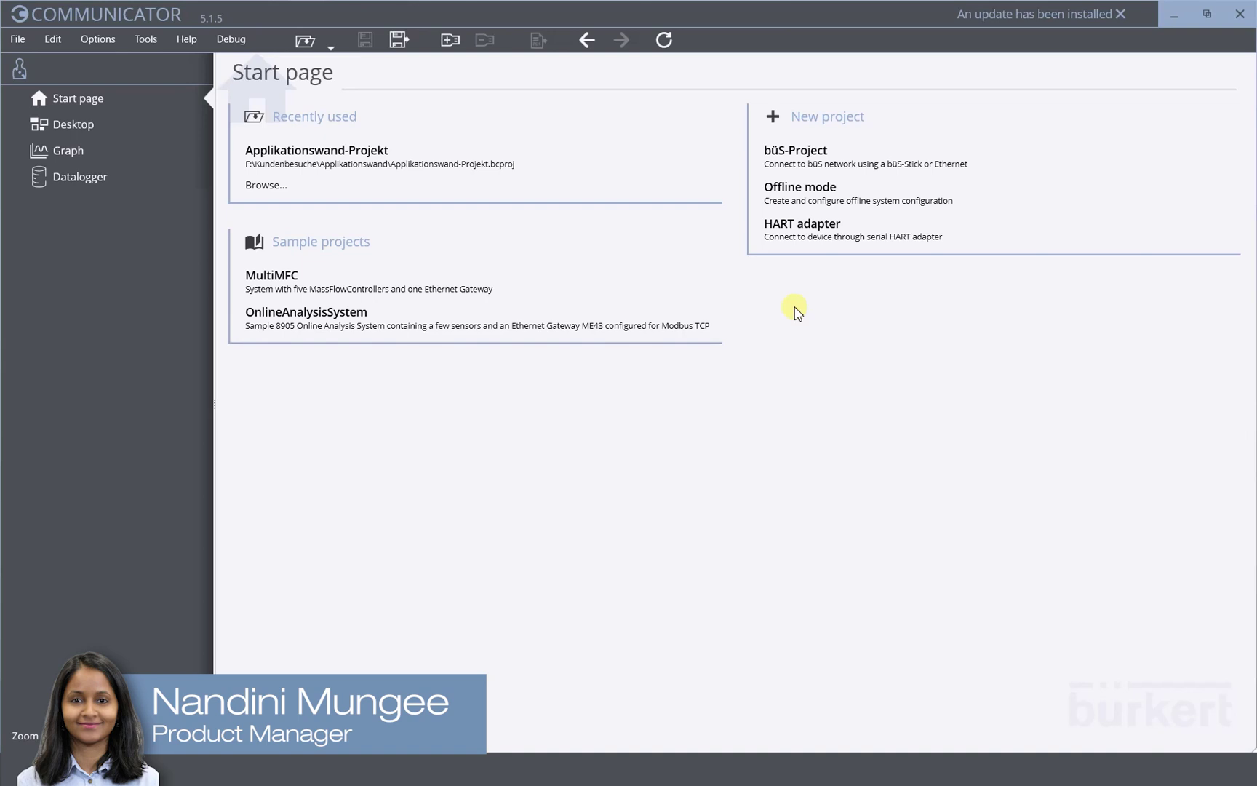
Build an offline büS project with one ME43 Gateway and one 874x MFC büS / CANopen, then view the gateway.
click(808, 211)
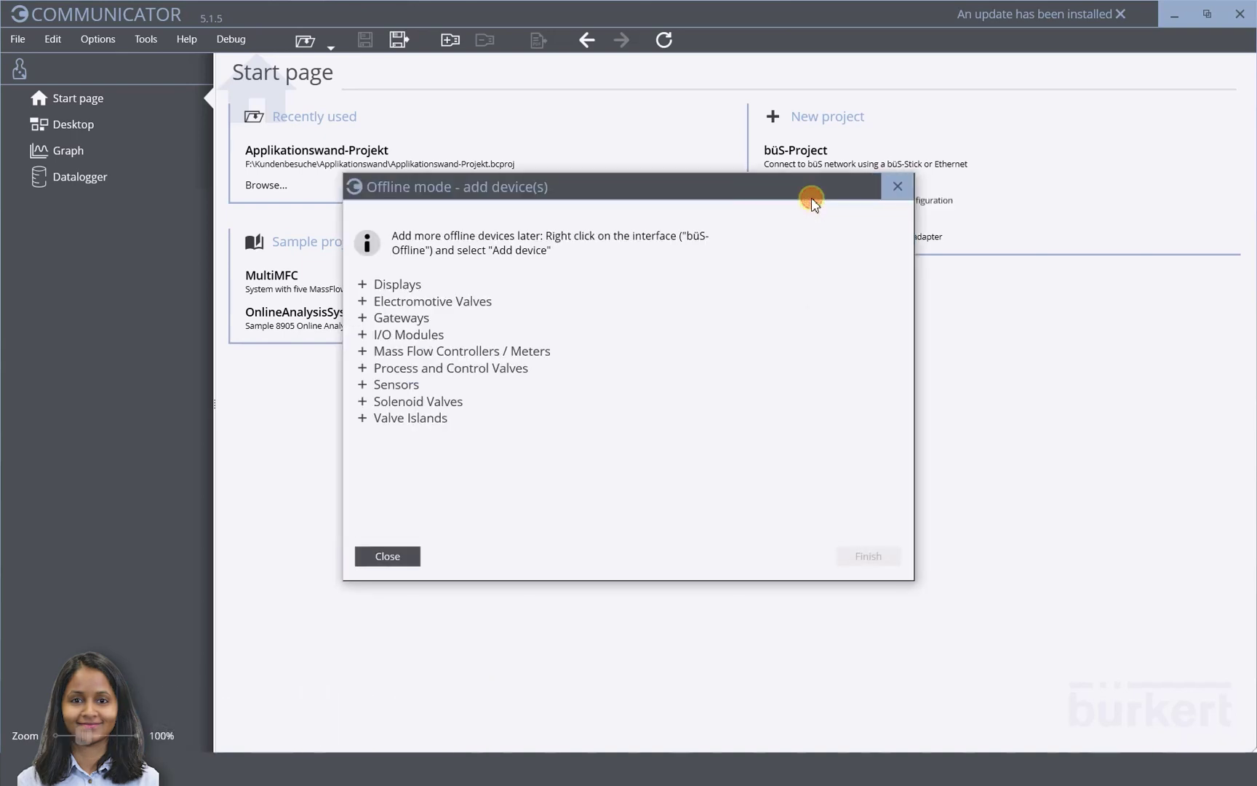
click(357, 319)
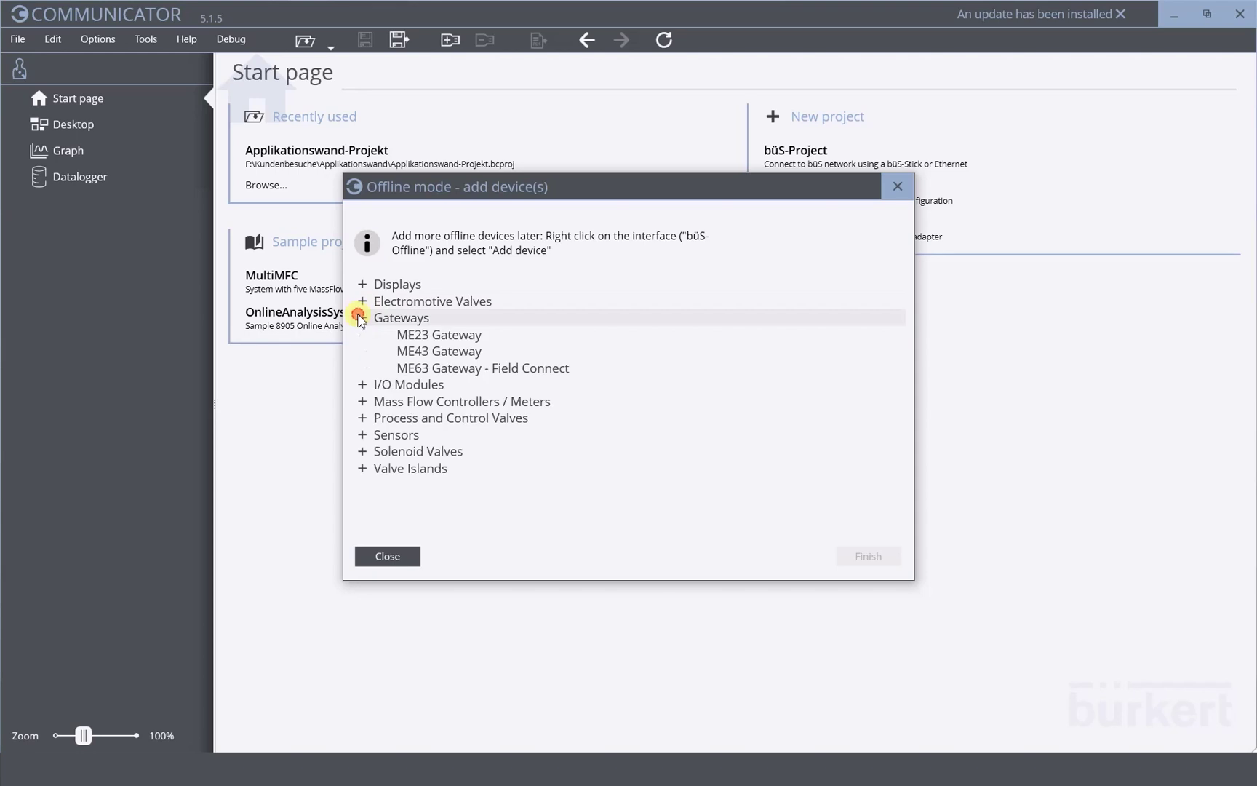
click(482, 353)
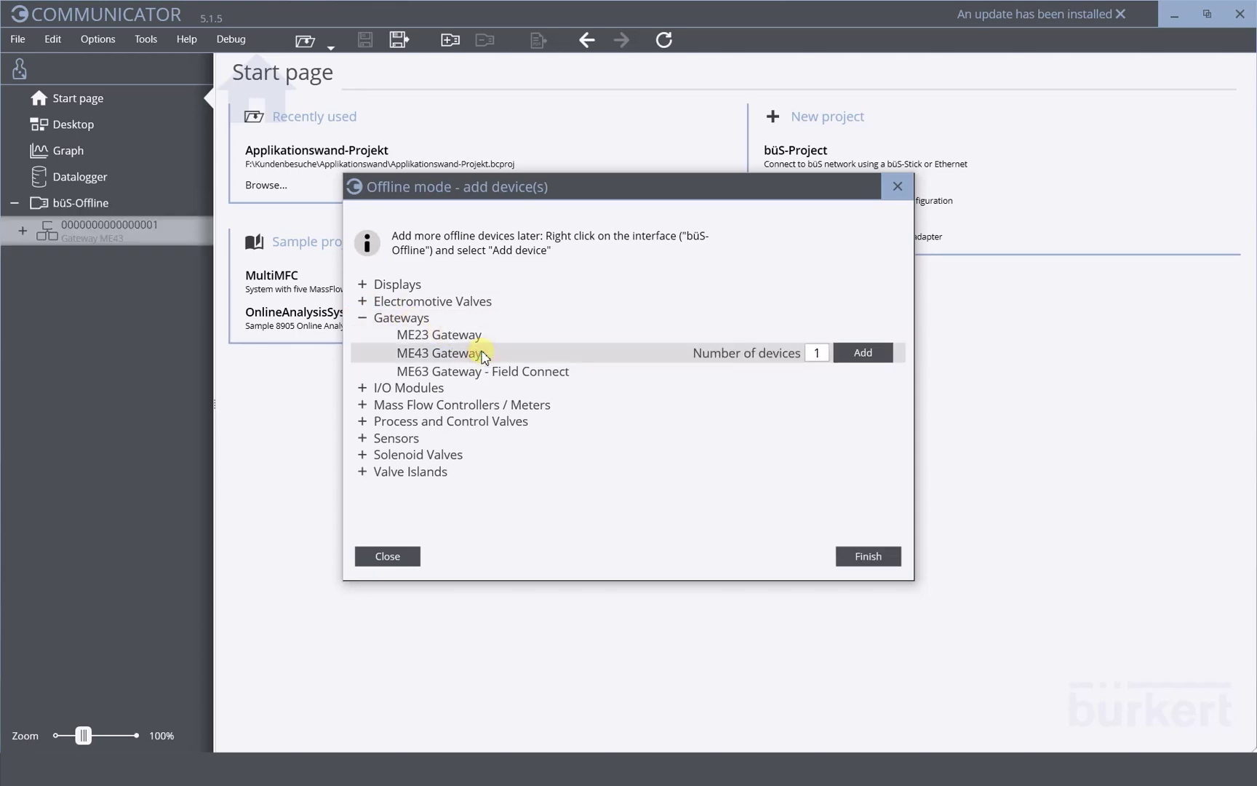
click(363, 404)
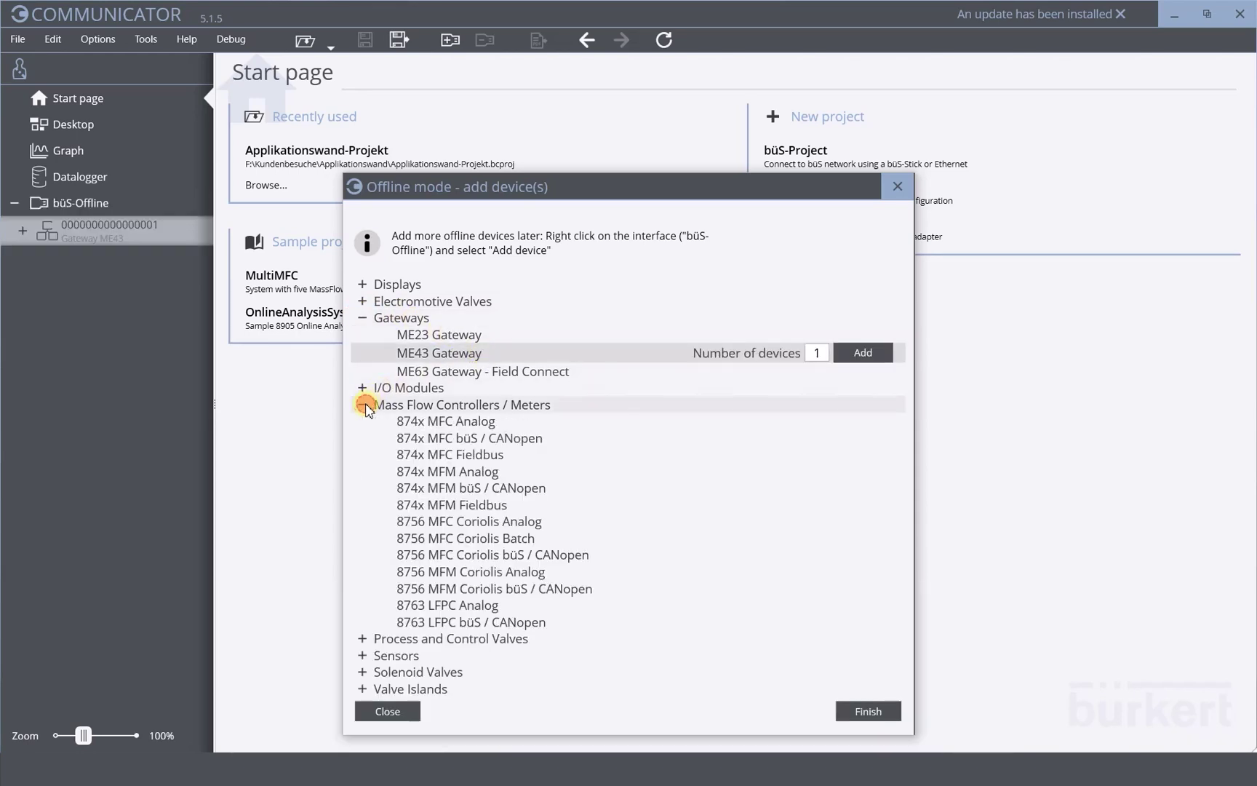
double_click(470, 439)
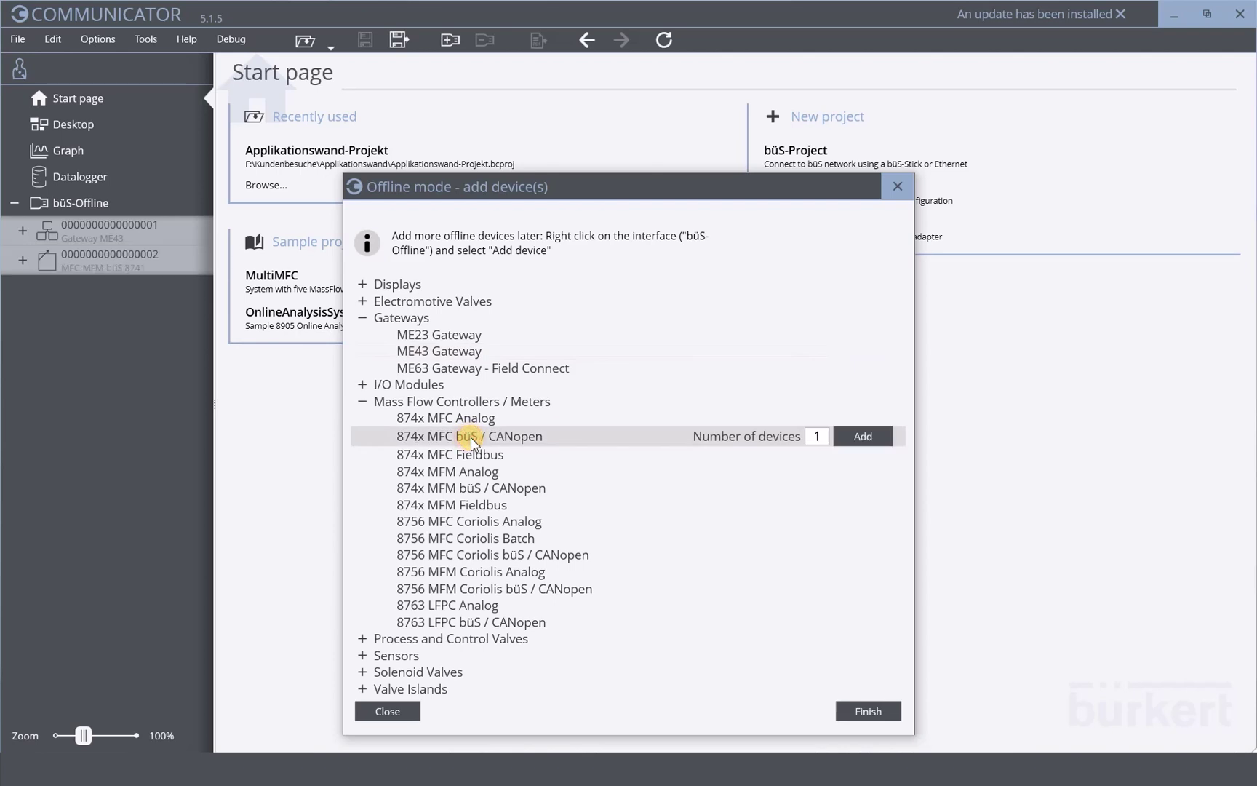
click(841, 713)
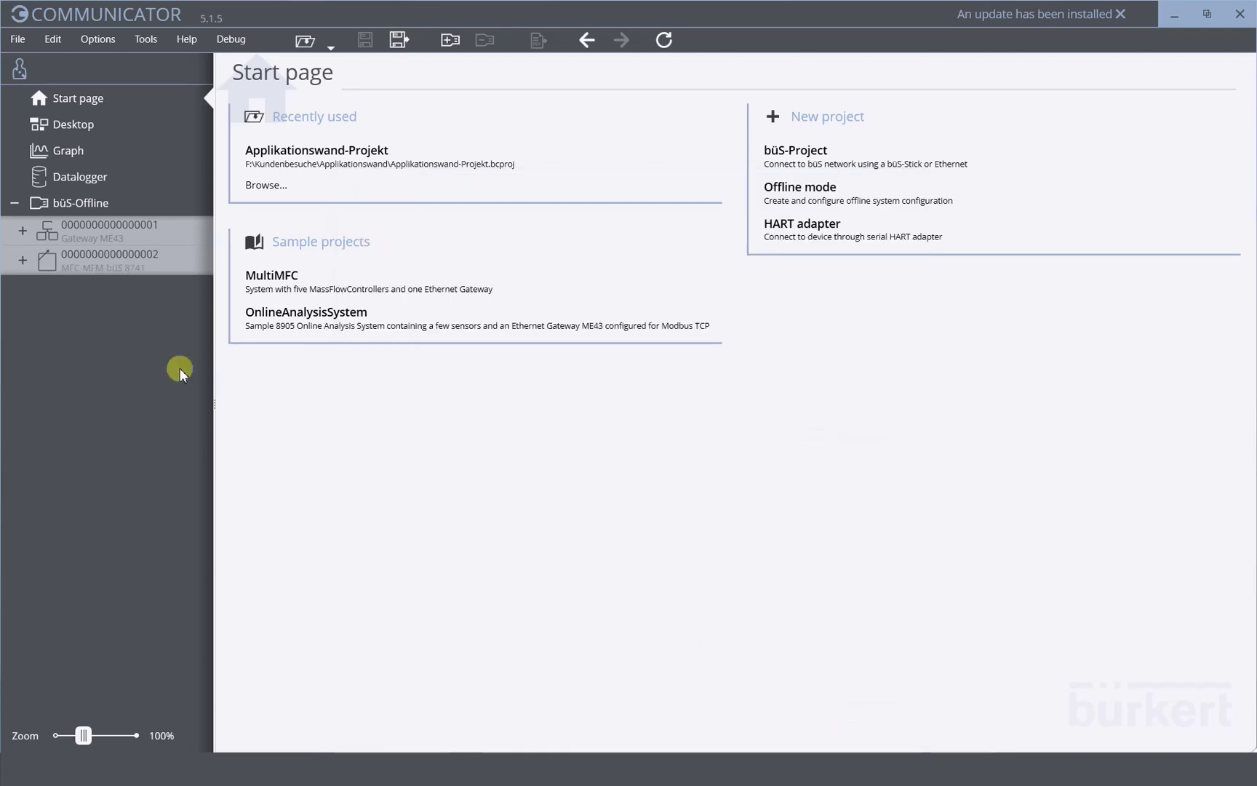
click(166, 240)
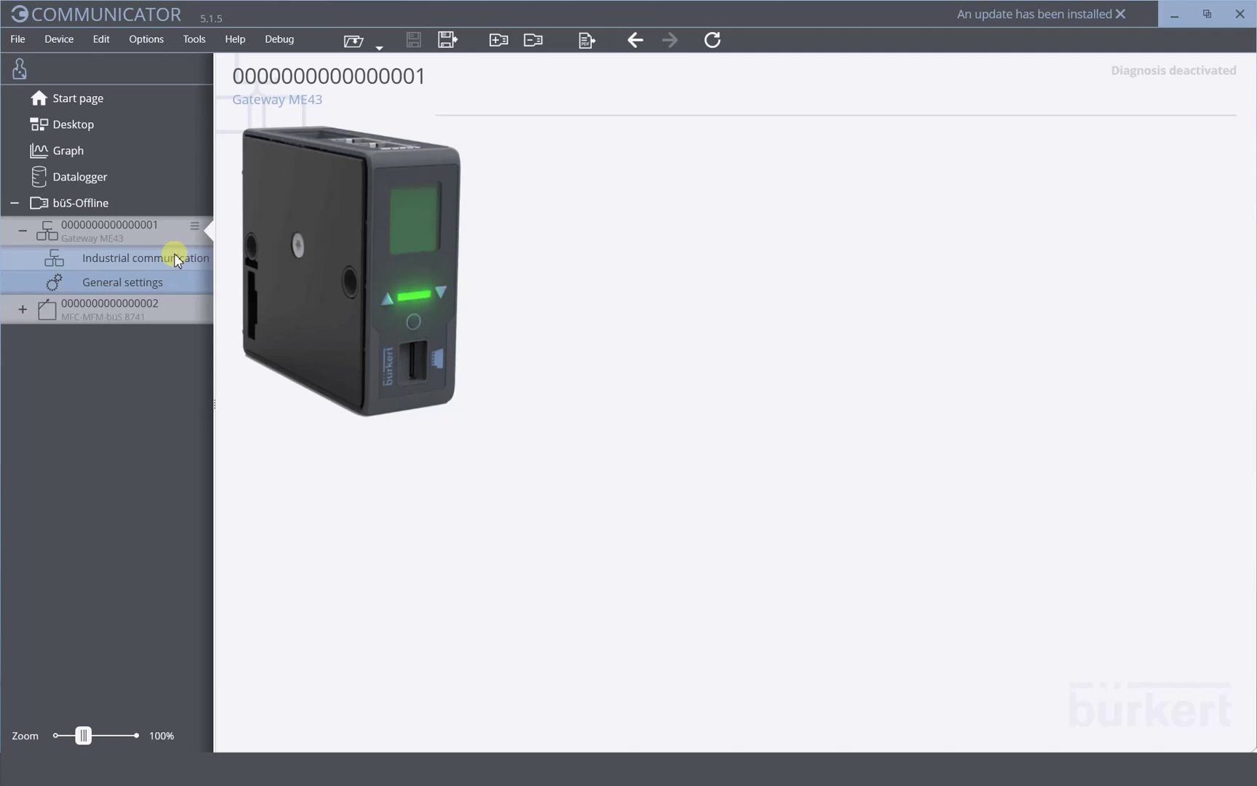
Set the ME43 gateway's industrial protocol to PROFINET and begin creating a gateway configuration.
click(176, 255)
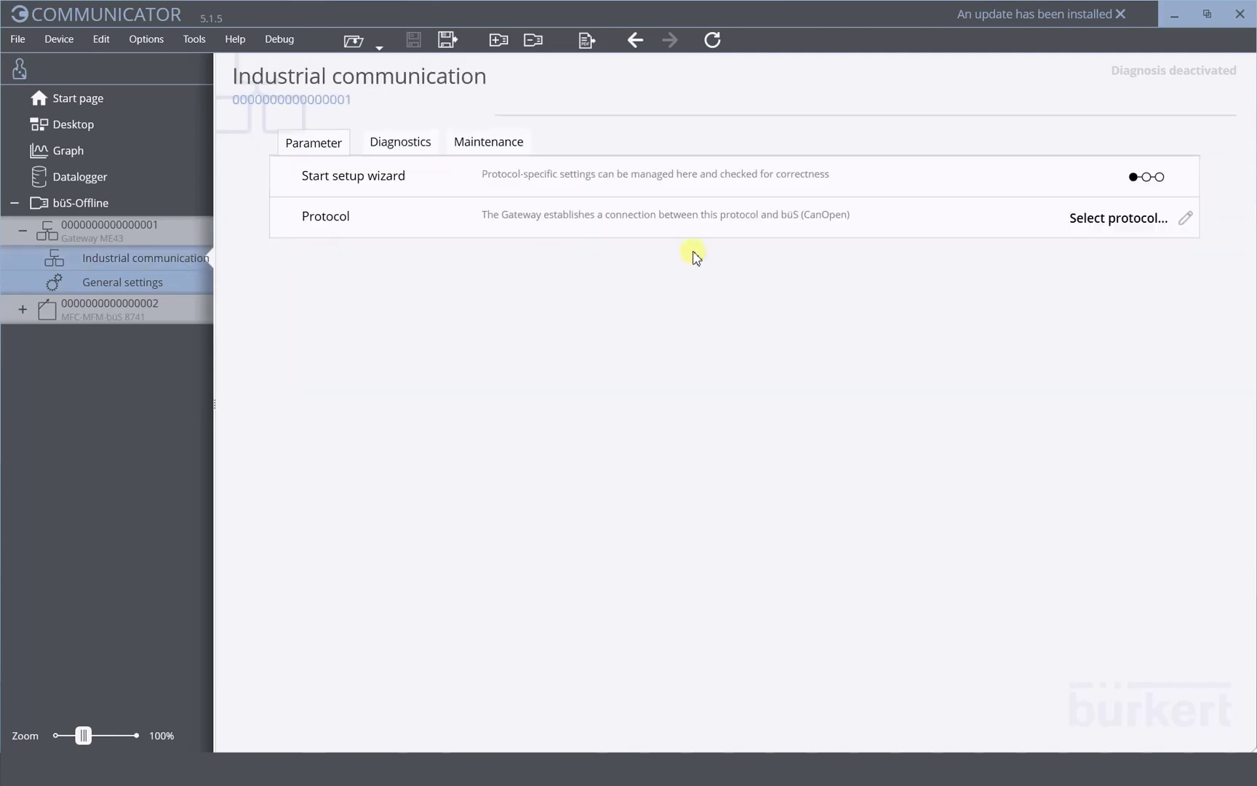
click(1124, 216)
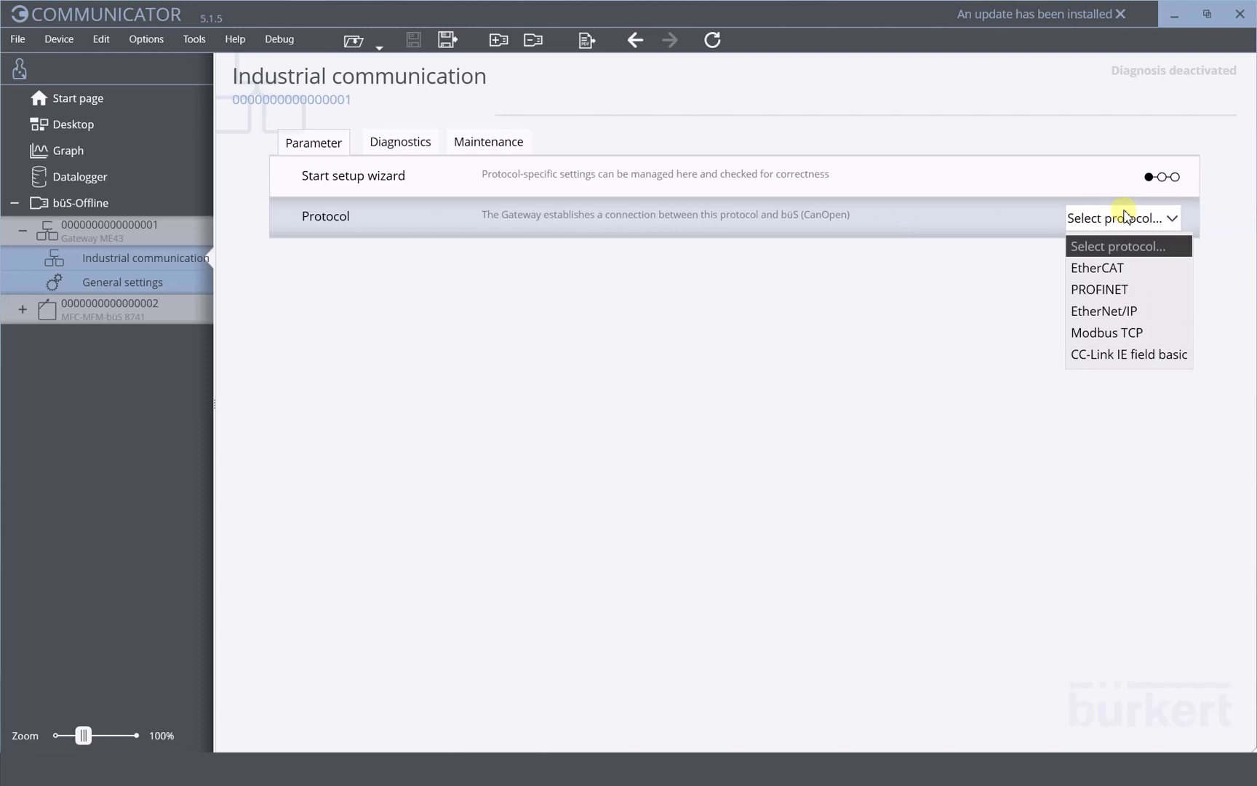
click(1111, 289)
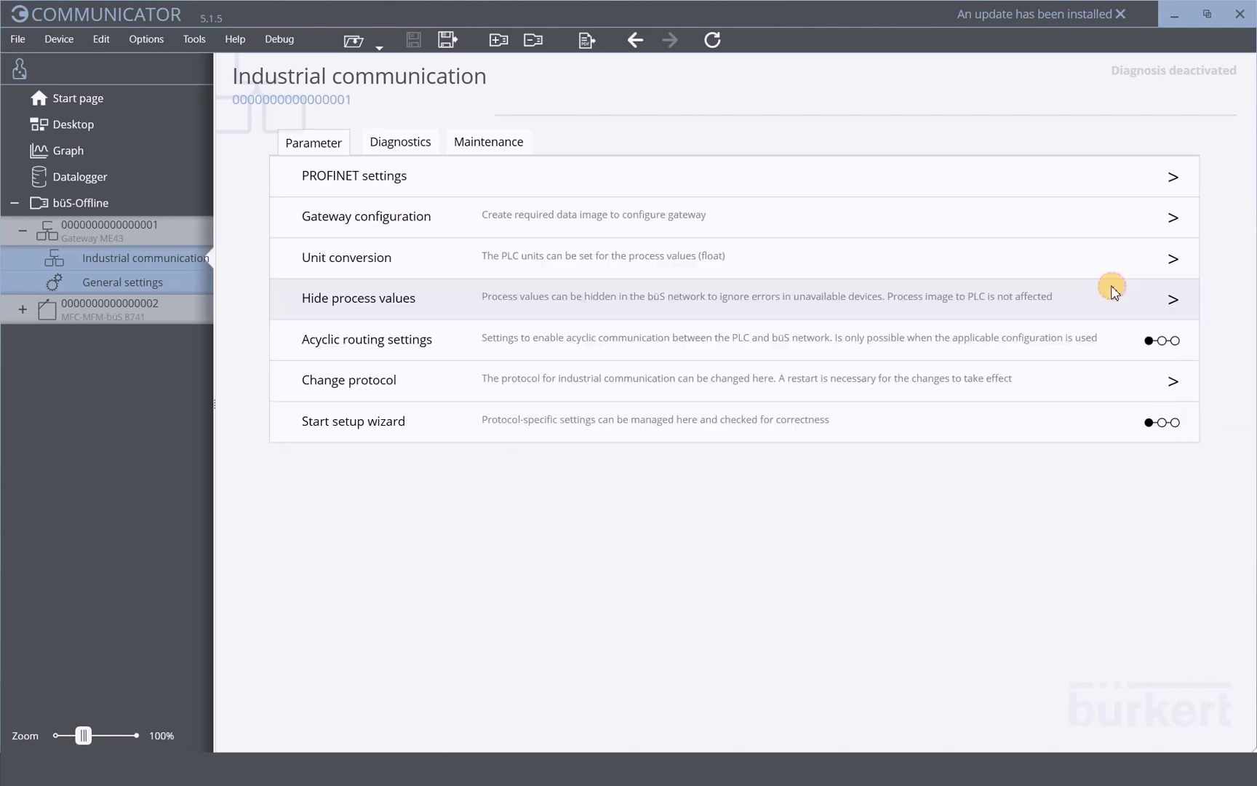
click(793, 218)
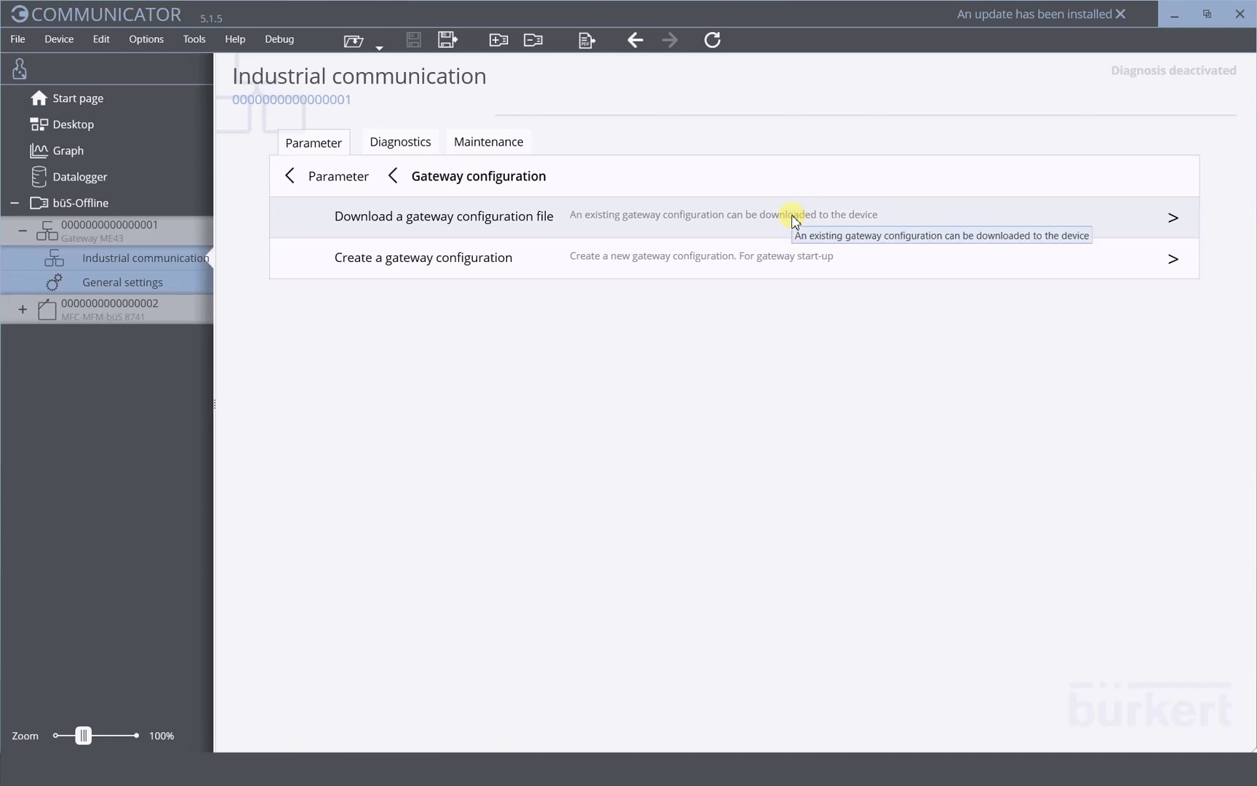
click(757, 259)
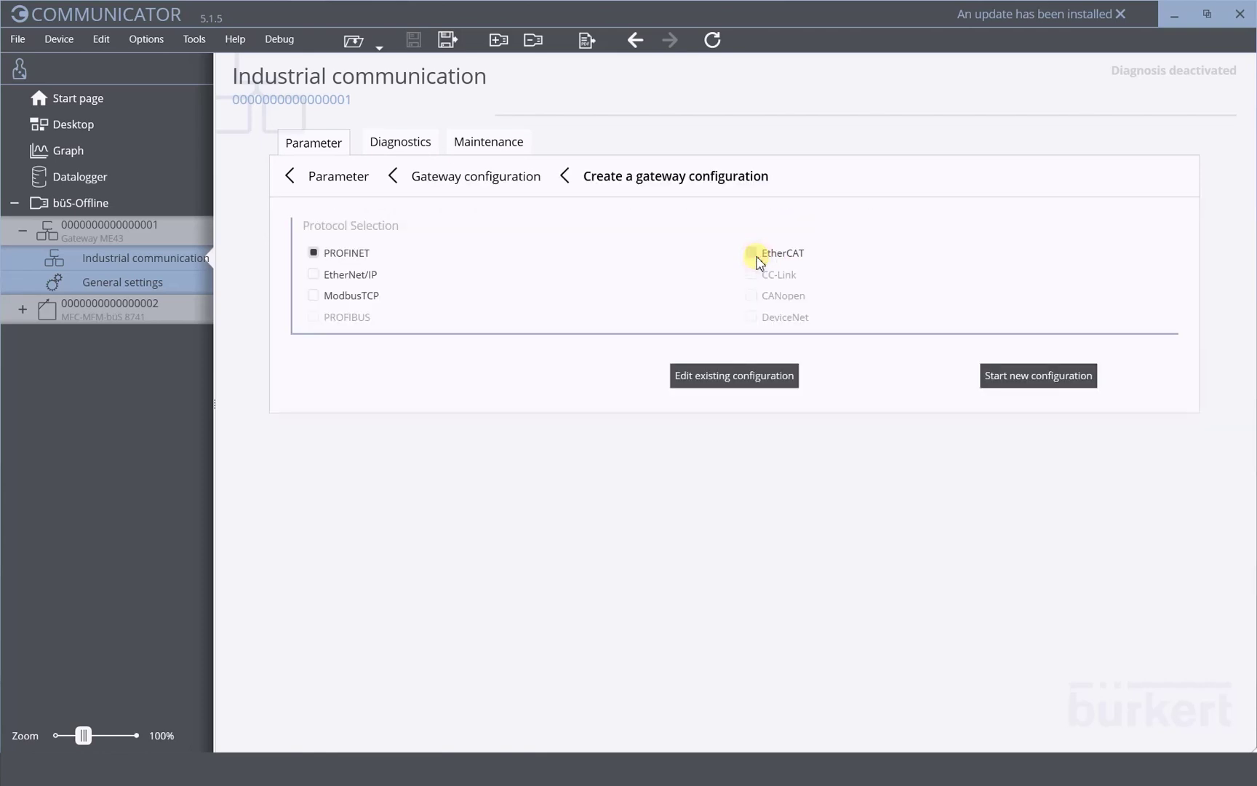
Start a new PROFINET gateway configuration and accept the default general settings.
click(691, 393)
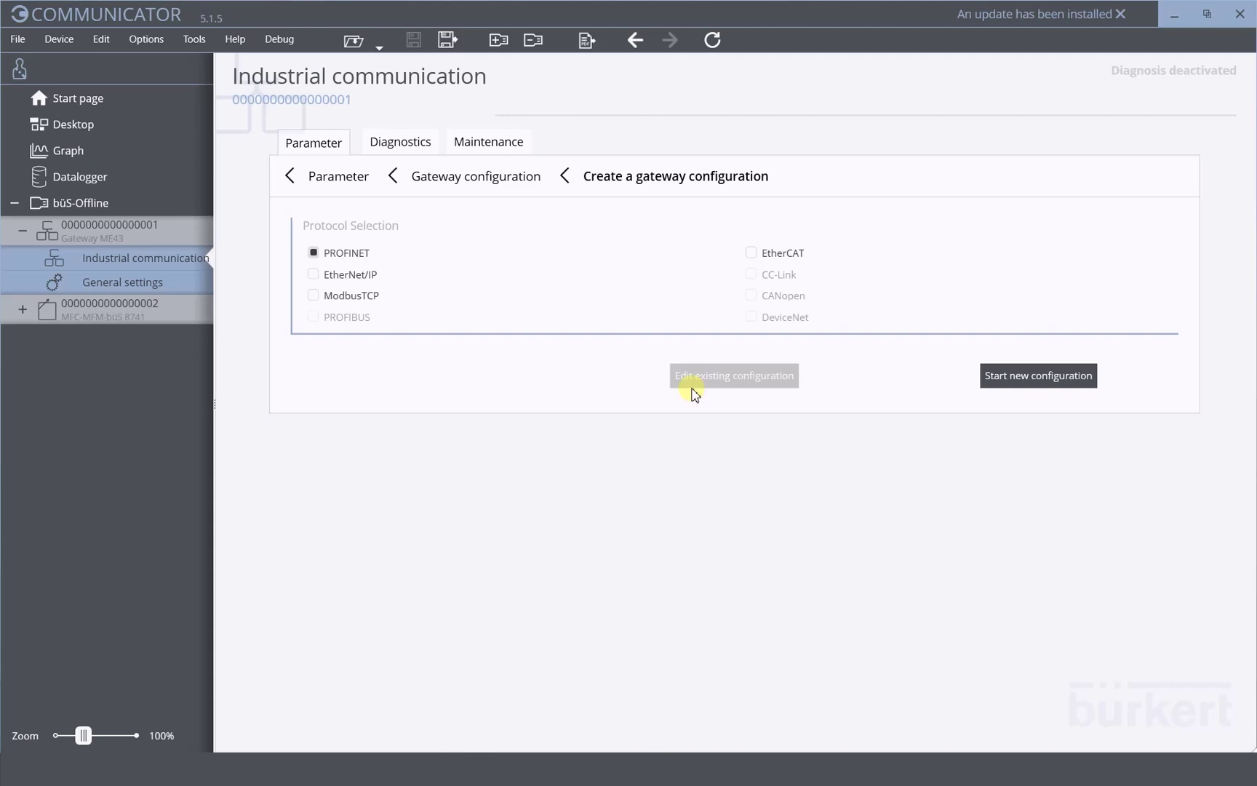
click(1050, 386)
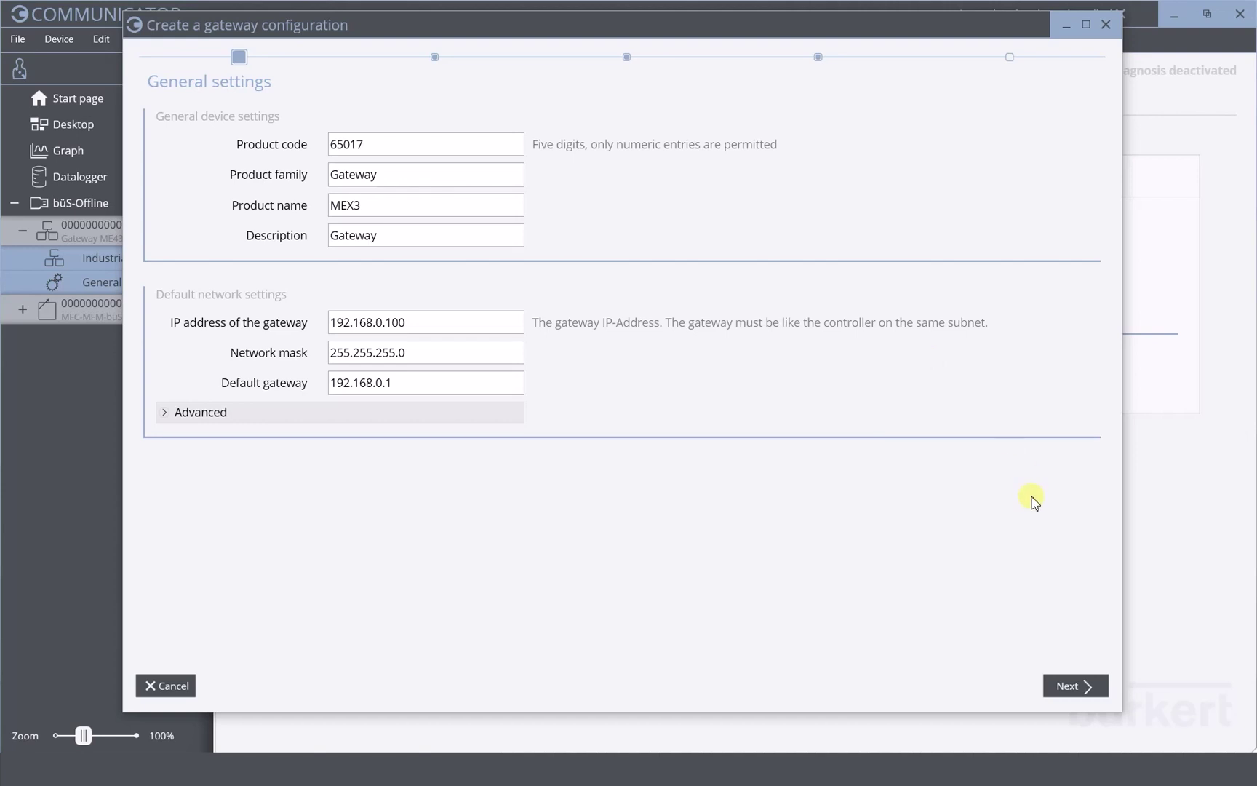
click(1066, 686)
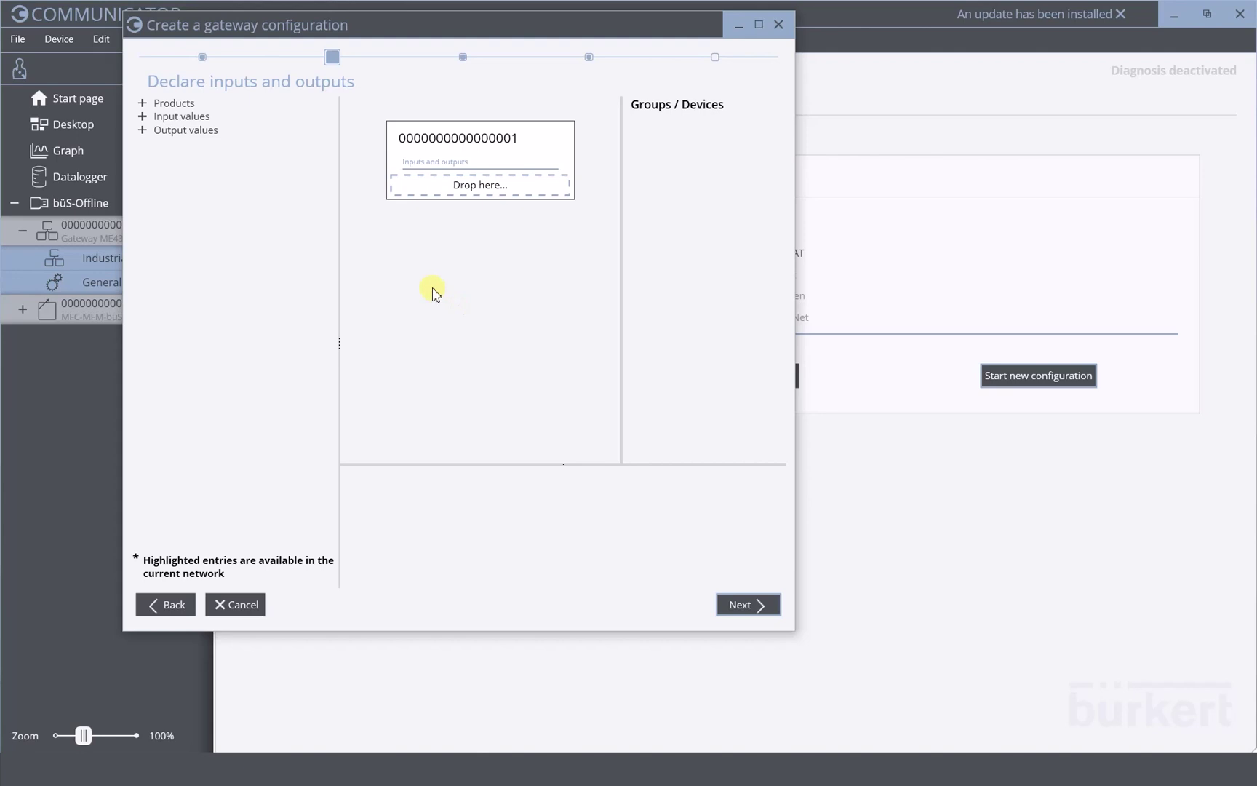
Drag the 874x MFC büS / CANopen product from the Products catalogue onto the inputs and outputs area.
click(141, 103)
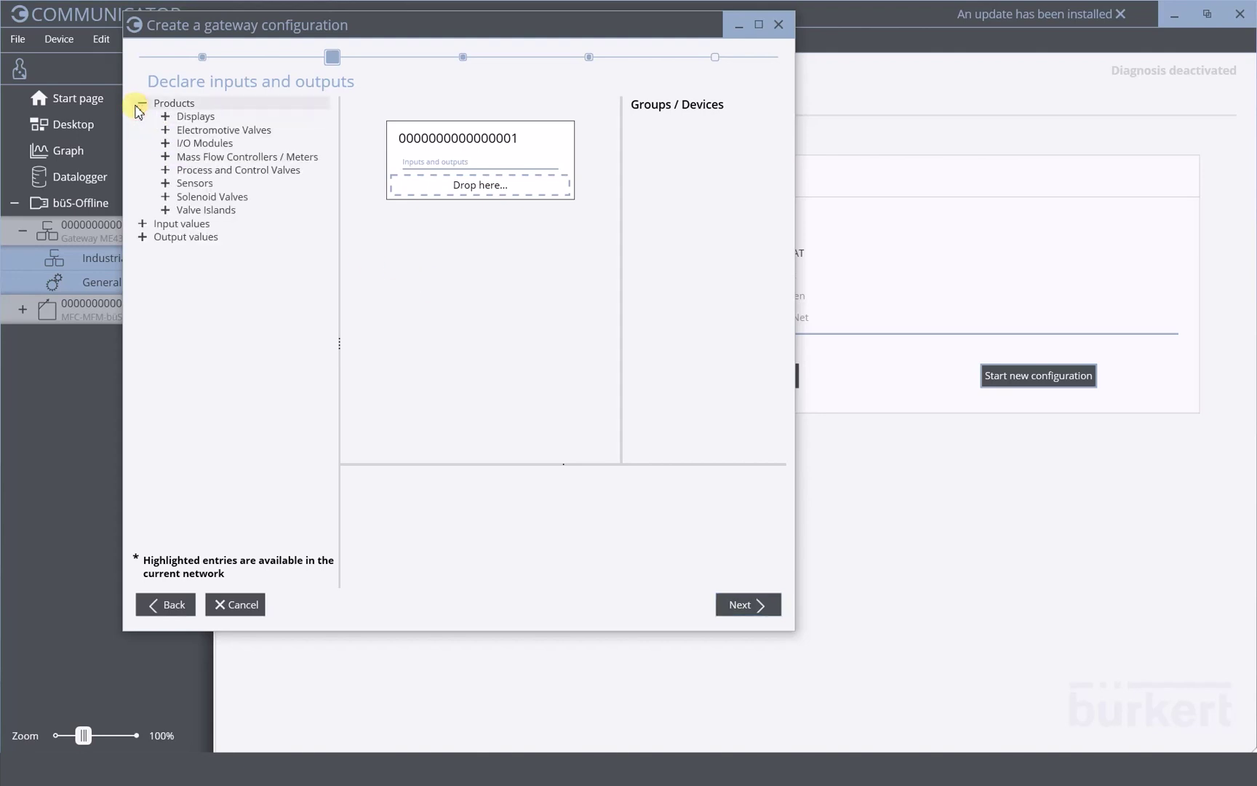
click(165, 157)
click(261, 171)
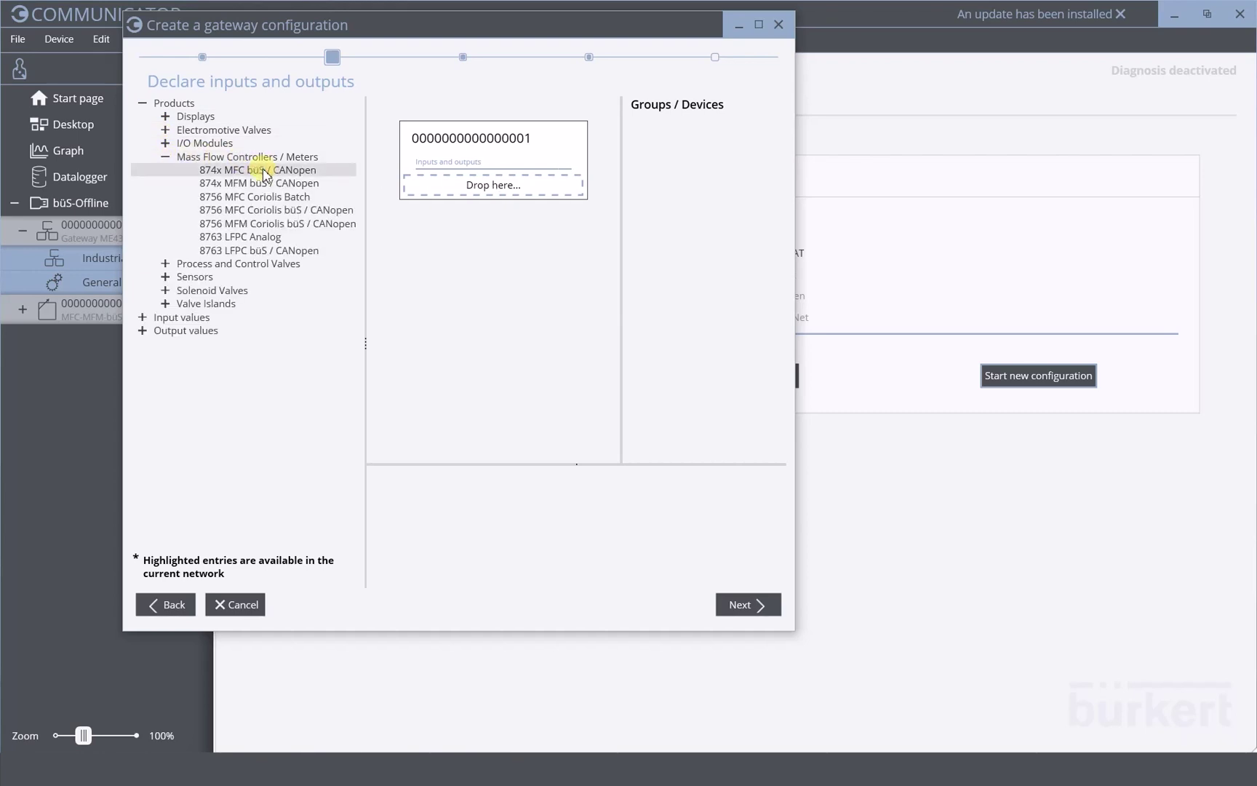
drag(263, 175, 505, 197)
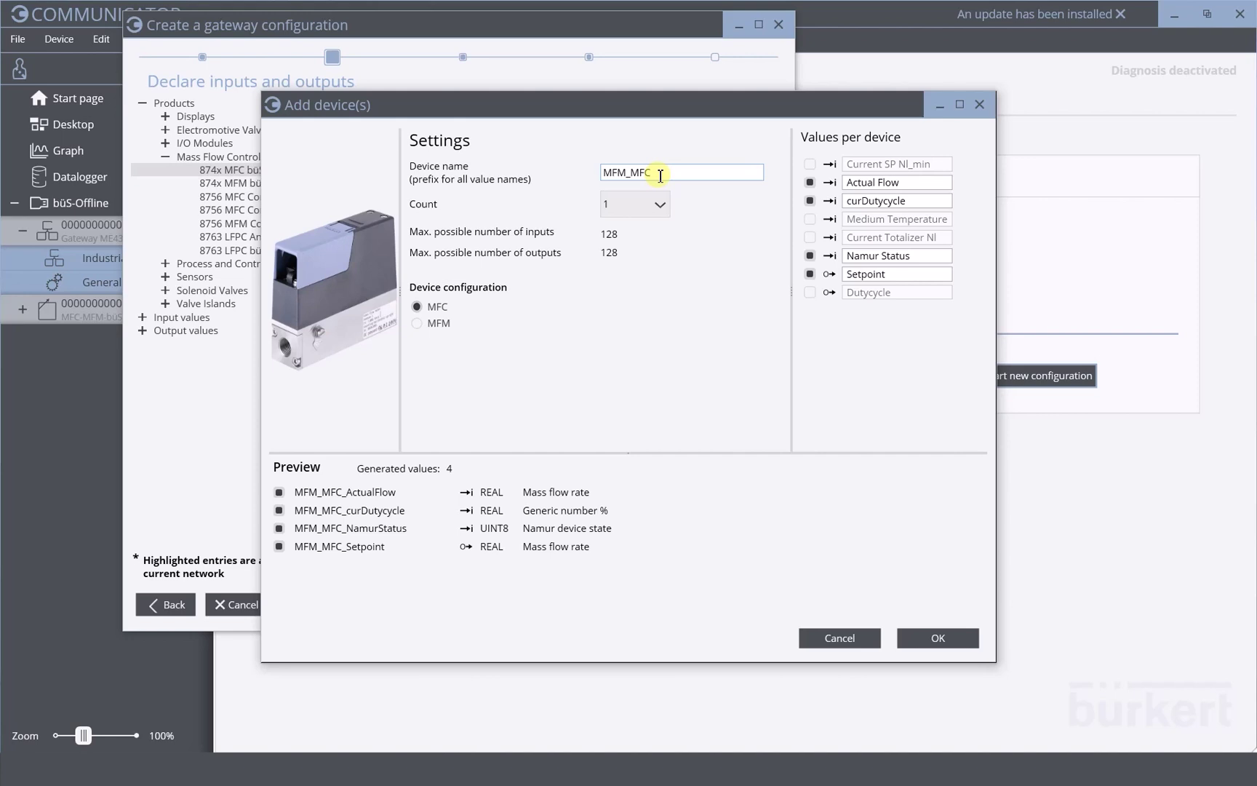
Add 1 MFC named MFM_MFC with Actual Flow, curDutycycle, Namur Status and Setpoint, leaving Medium Temperature out.
drag(660, 175, 605, 176)
click(660, 204)
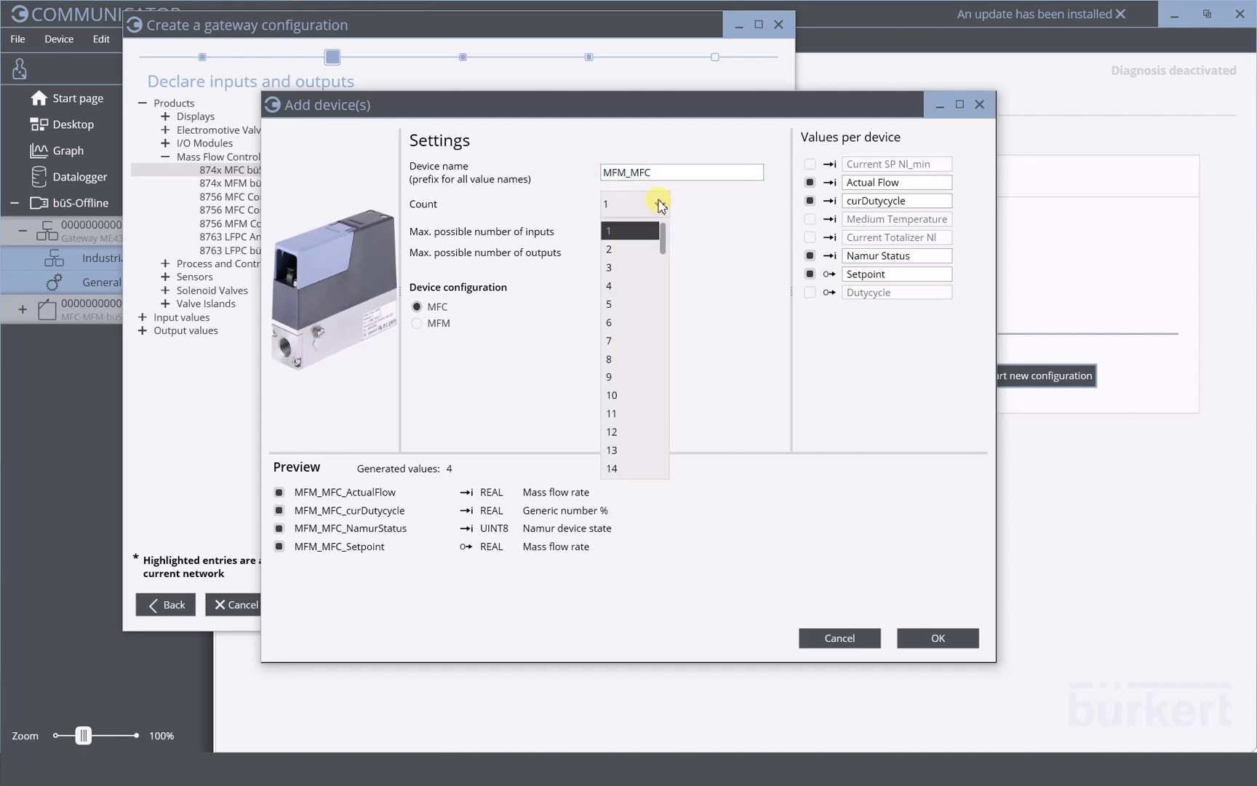
click(731, 206)
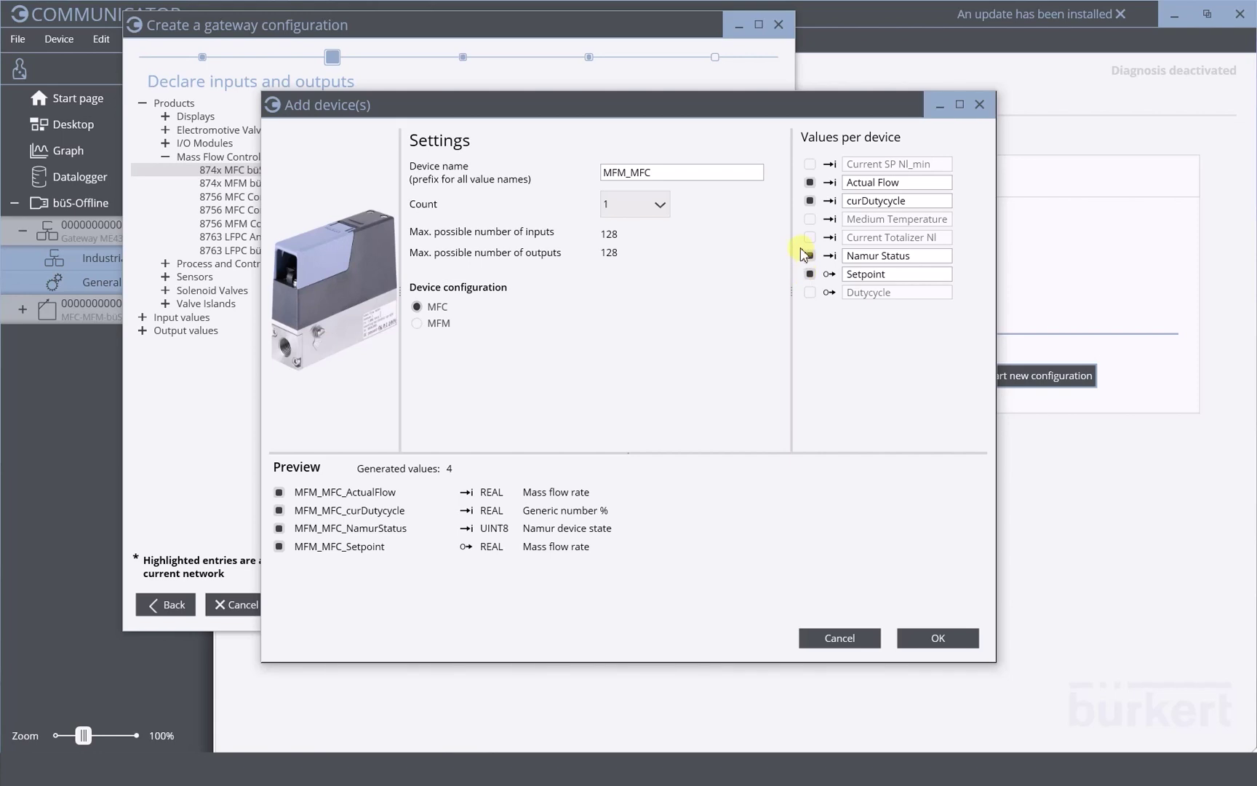
click(809, 219)
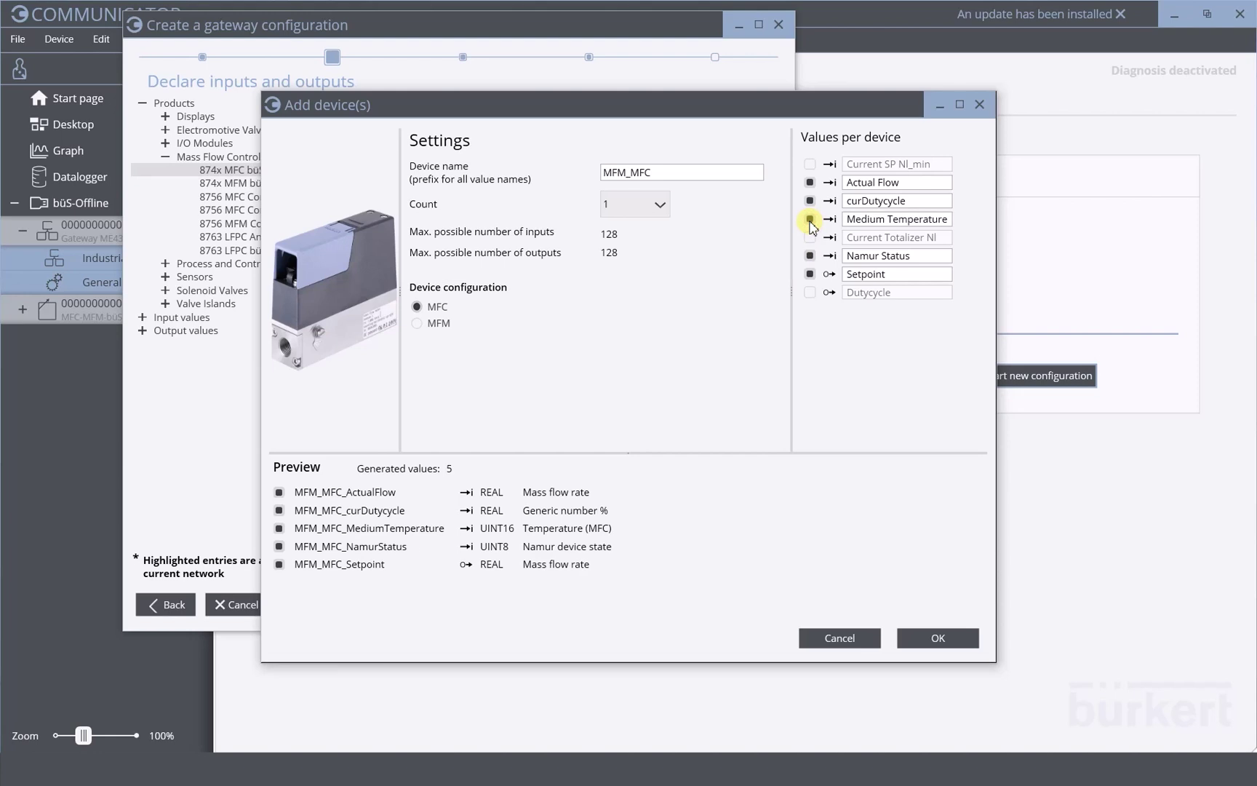
click(809, 219)
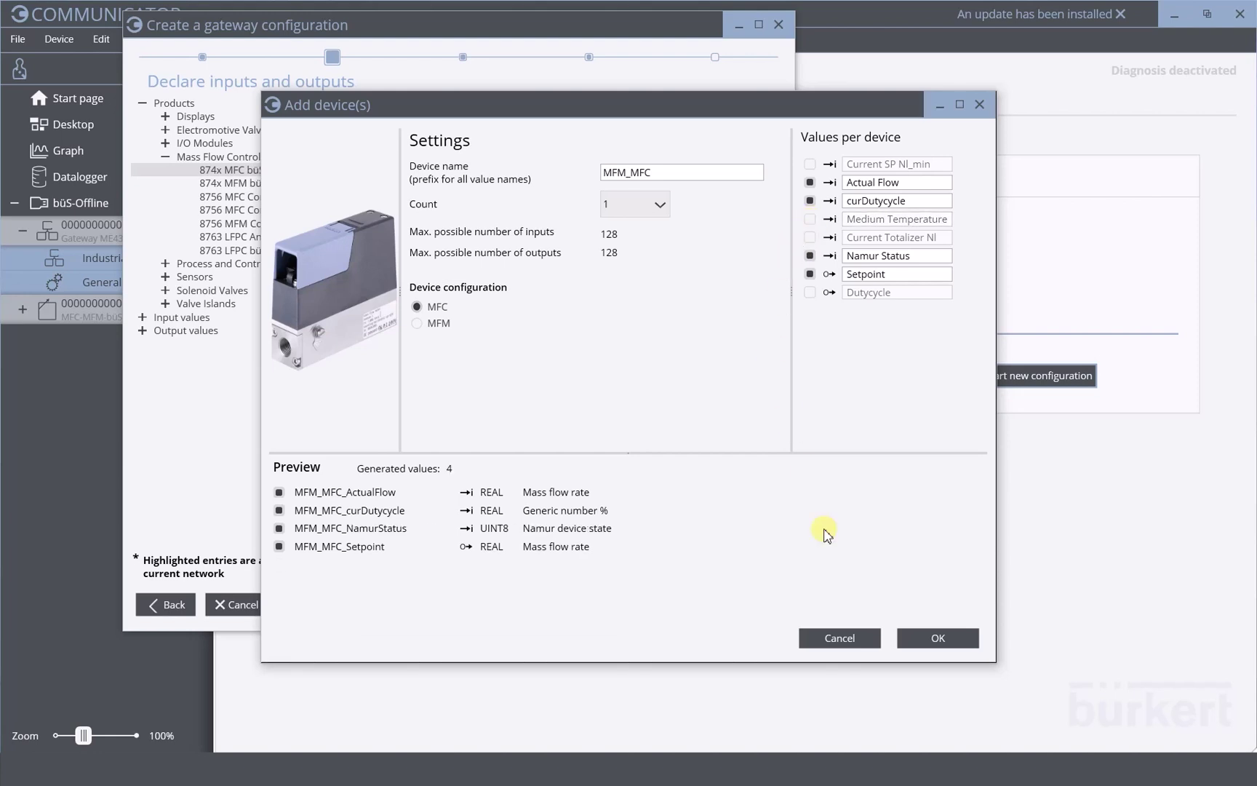
click(934, 639)
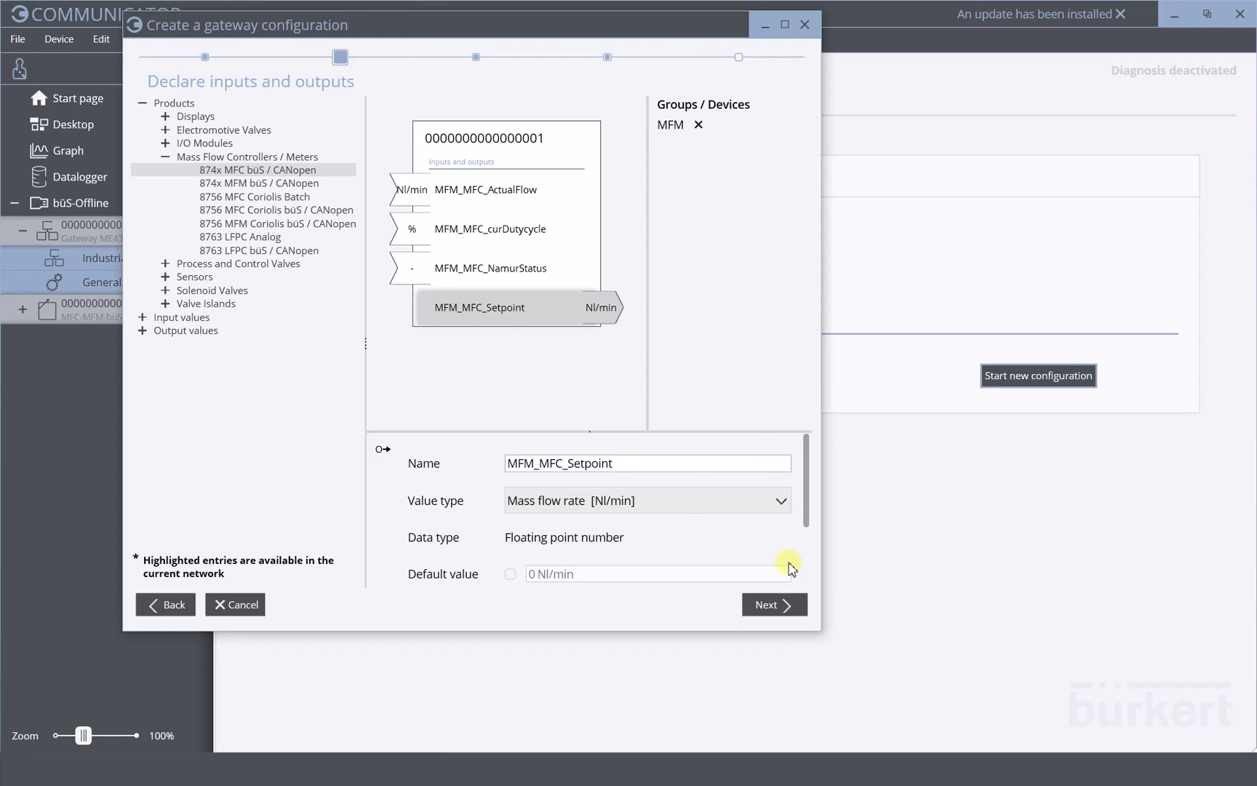
Advance to the Profinet page and review the six values in slots 1–6, module IDs 201–206.
click(785, 604)
scroll(786, 575, down, 1)
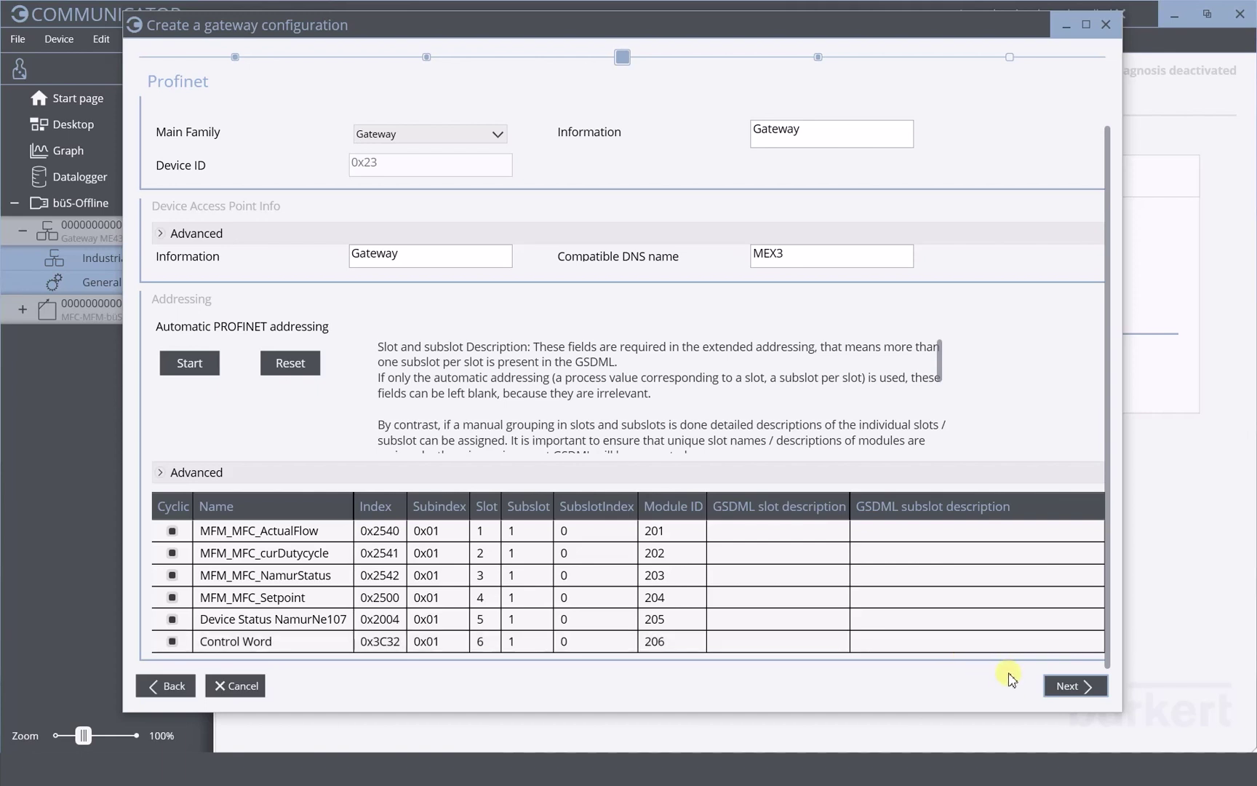
Keep the Desktop output directory and generate the PROFINET gateway configuration files.
click(1067, 685)
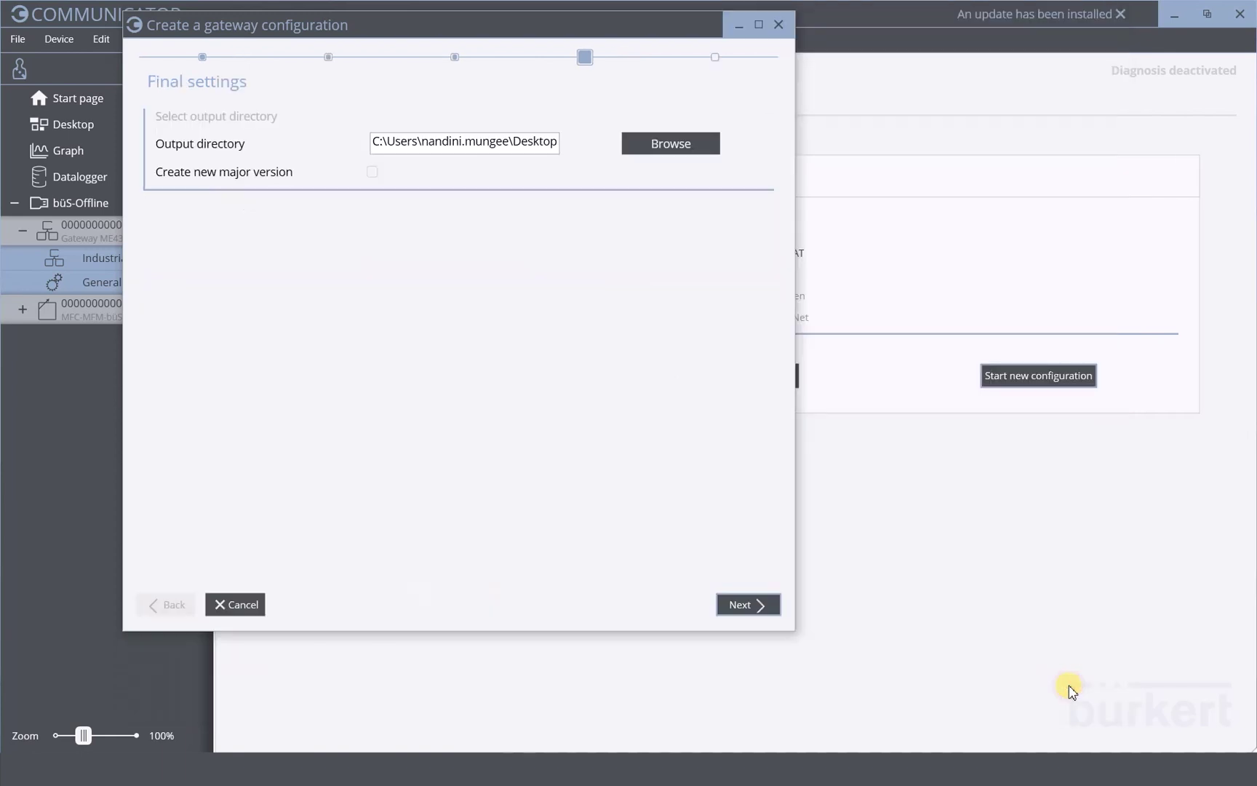
click(764, 609)
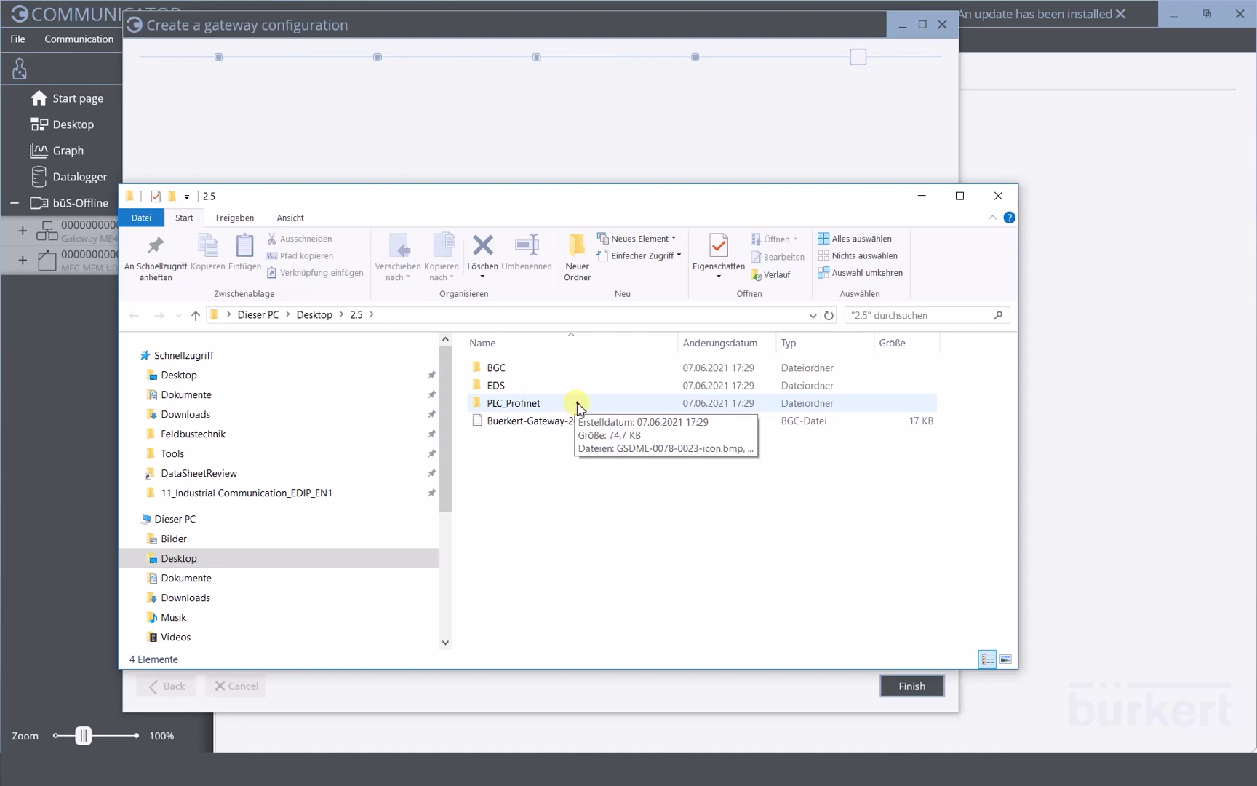
Check that PLC_Profinet contains the generated GSDML XML file, then close File Explorer.
double_click(578, 405)
drag(678, 341, 795, 341)
click(710, 387)
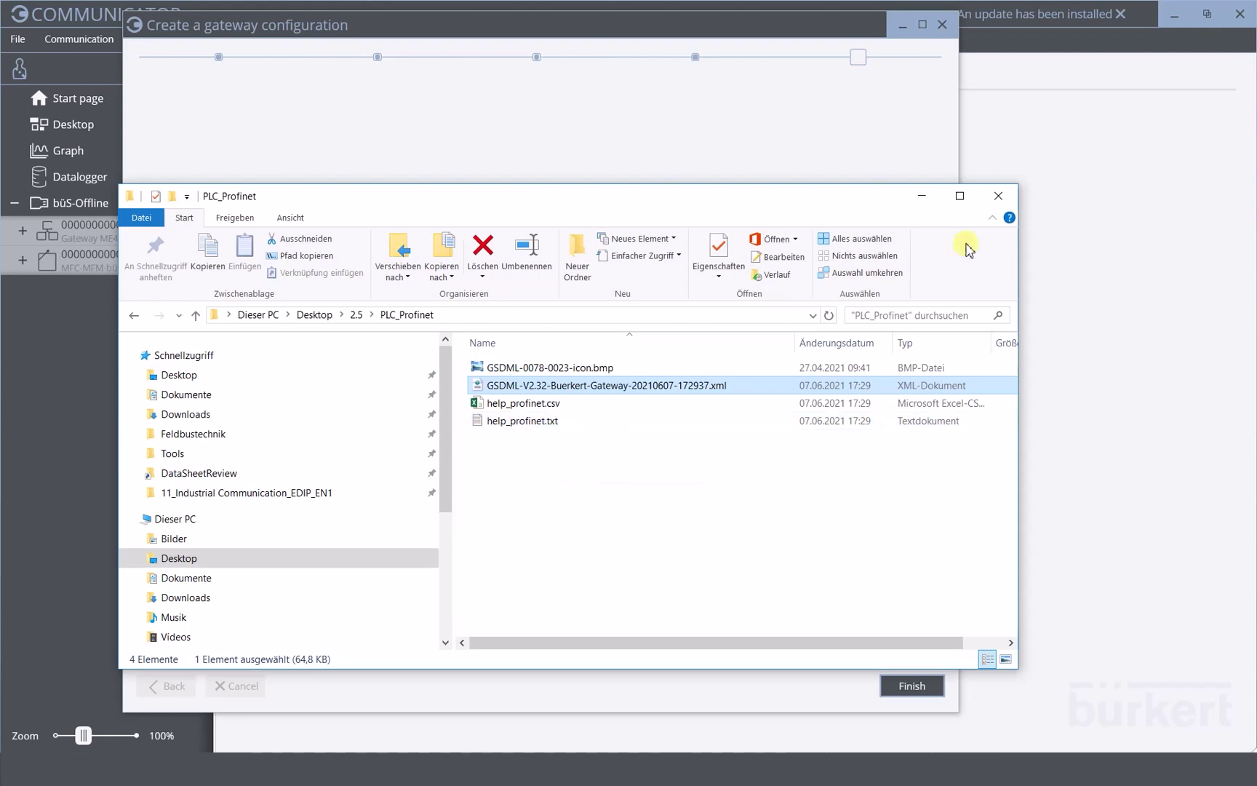
click(1004, 196)
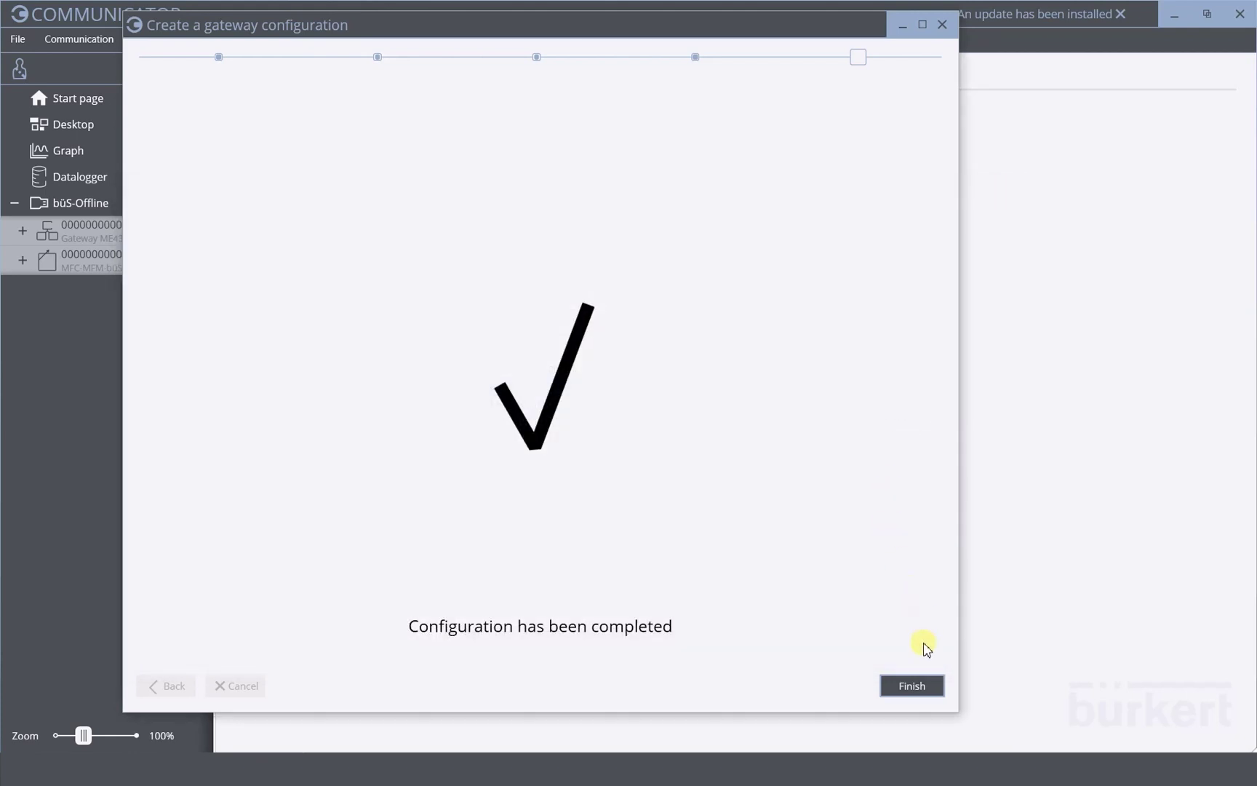
Close the Create a gateway configuration wizard with Finish.
click(927, 688)
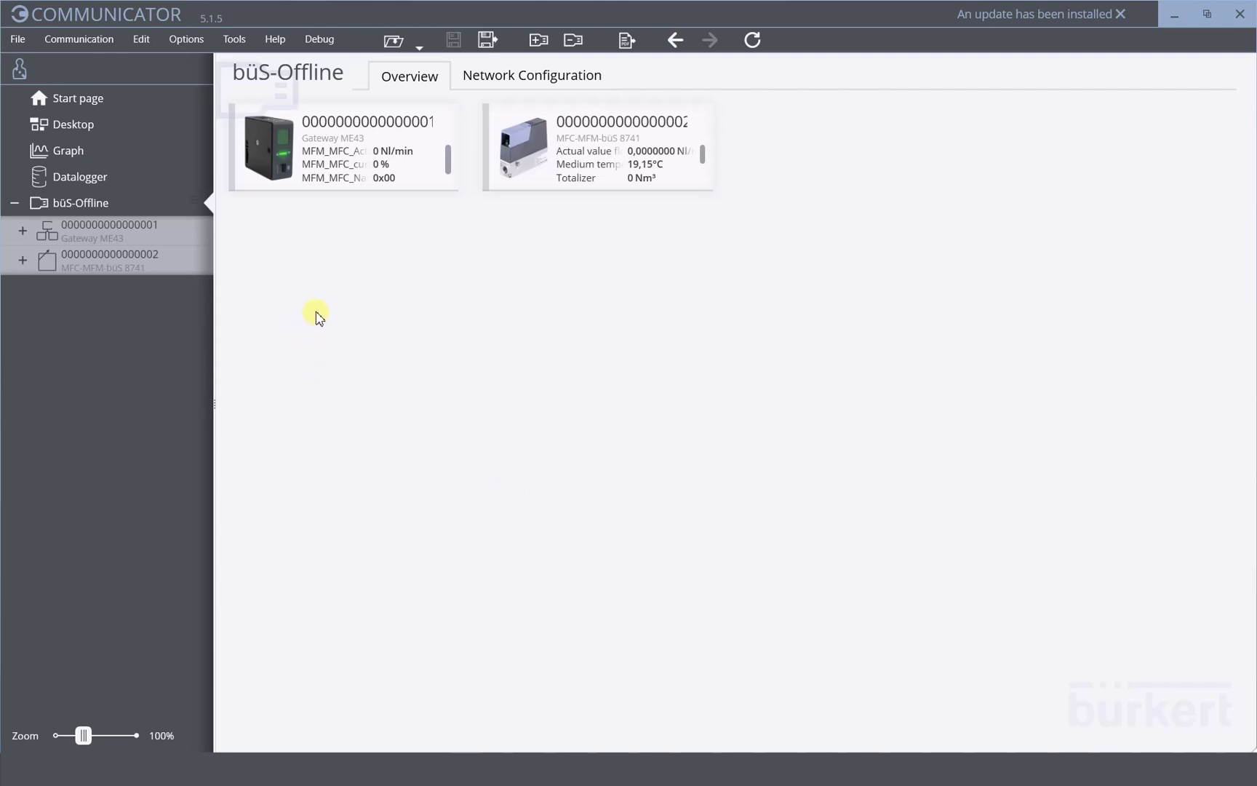
Show the Network Configuration diagram with the gateway and MFC blocks placed side by side.
click(515, 80)
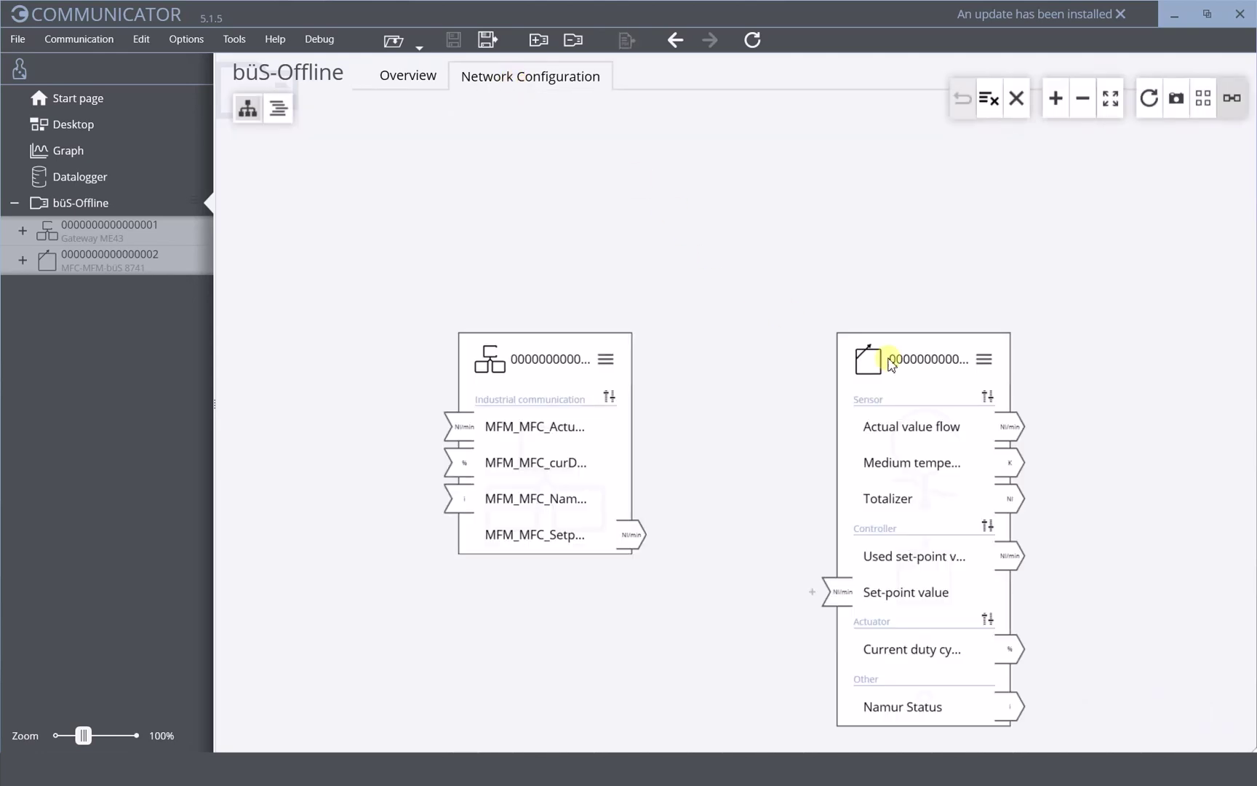
drag(902, 339, 850, 230)
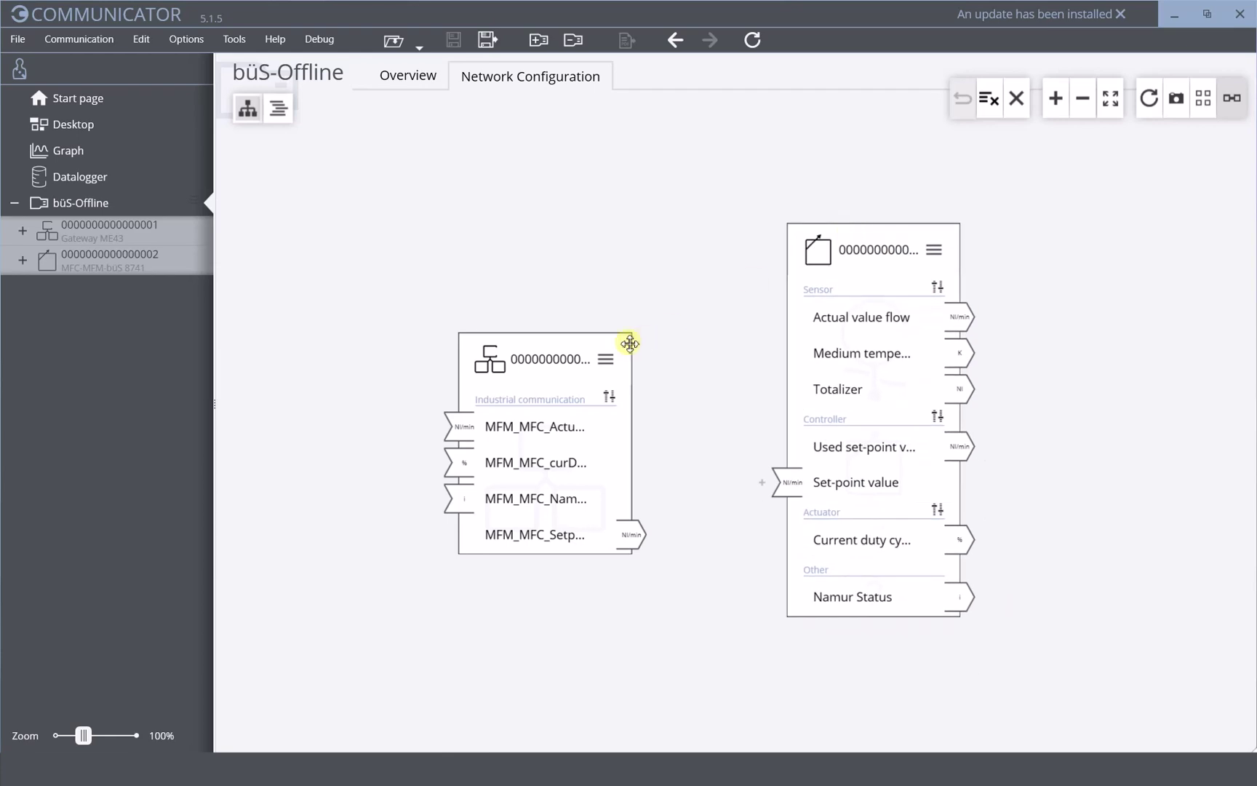
drag(593, 338, 647, 213)
Link the gateway's flow, duty cycle, setpoint and Namur values to the matching MFC values.
drag(521, 306, 516, 307)
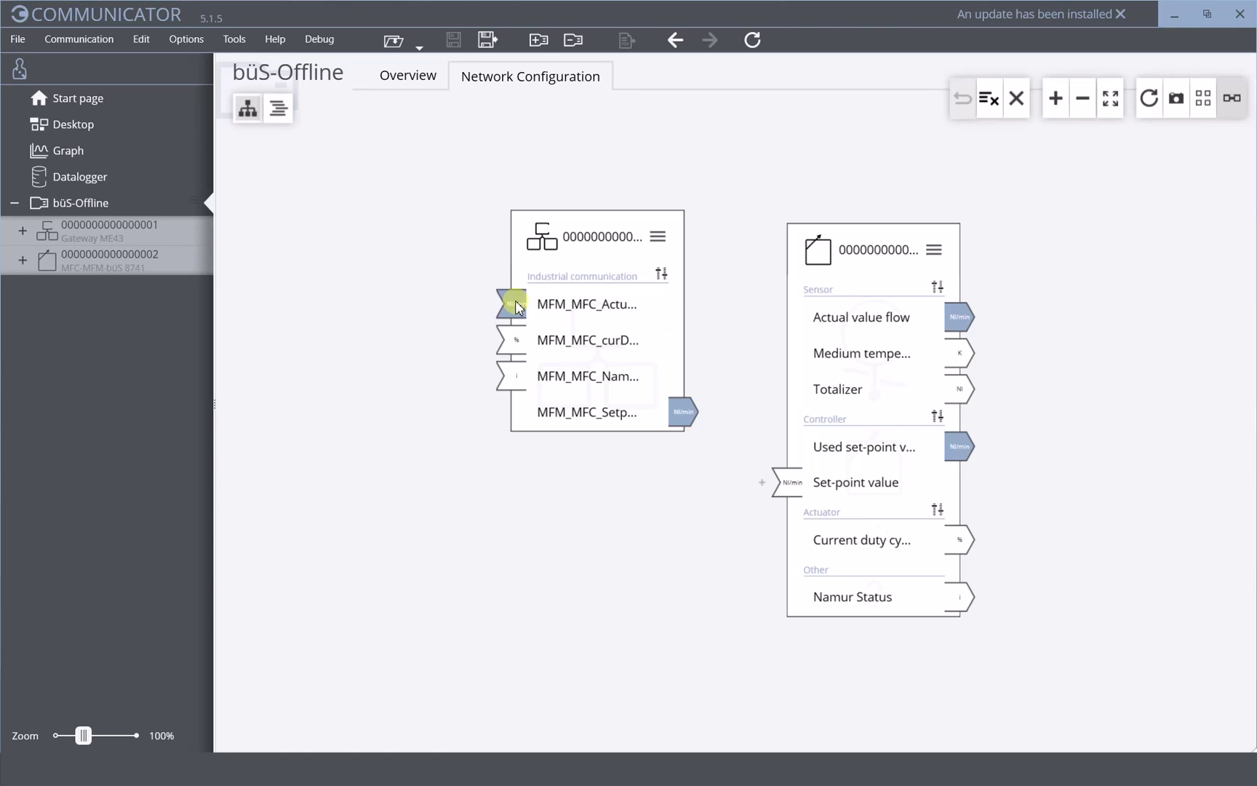
mouse_move(517, 307)
mouse_down()
mouse_move(963, 317)
mouse_move(515, 308)
mouse_up()
drag(960, 539, 522, 339)
drag(684, 413, 792, 494)
drag(960, 602, 502, 376)
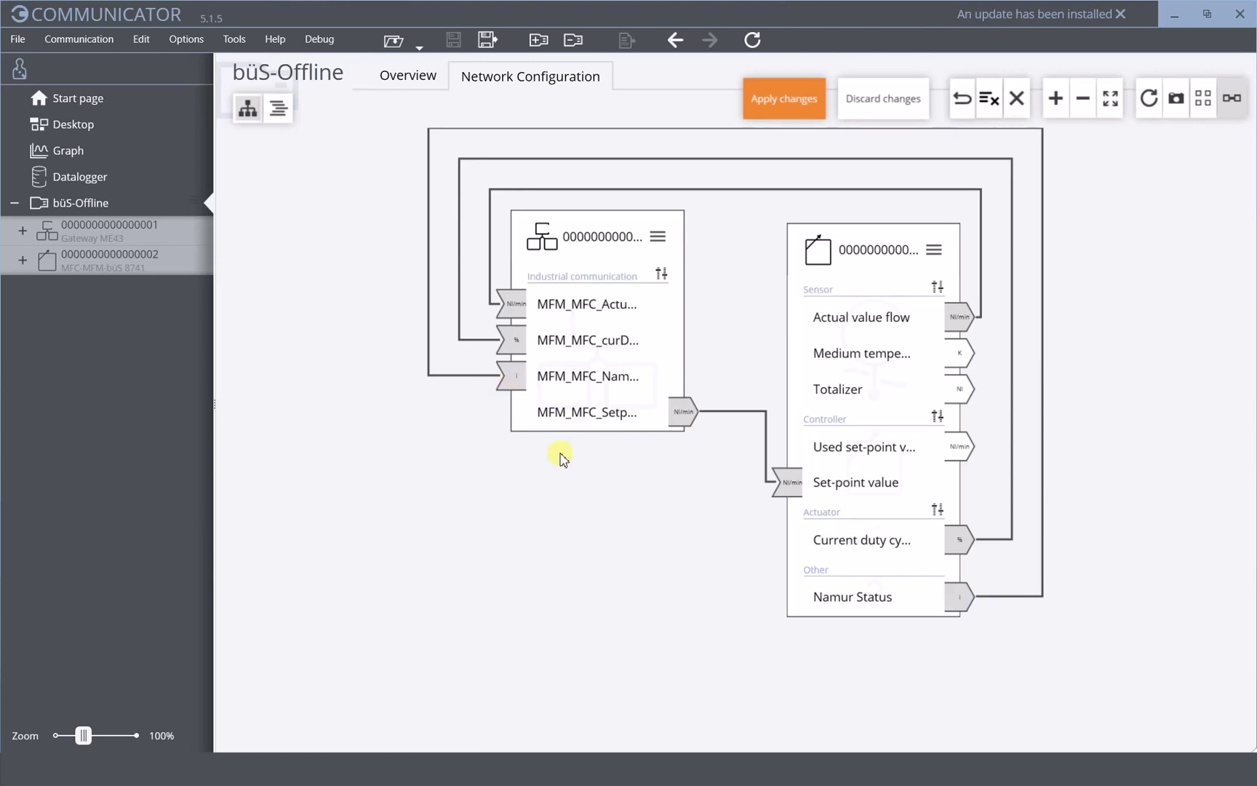
Apply the new ME43 gateway-to-MFC value connections in the Network Configuration view.
click(777, 107)
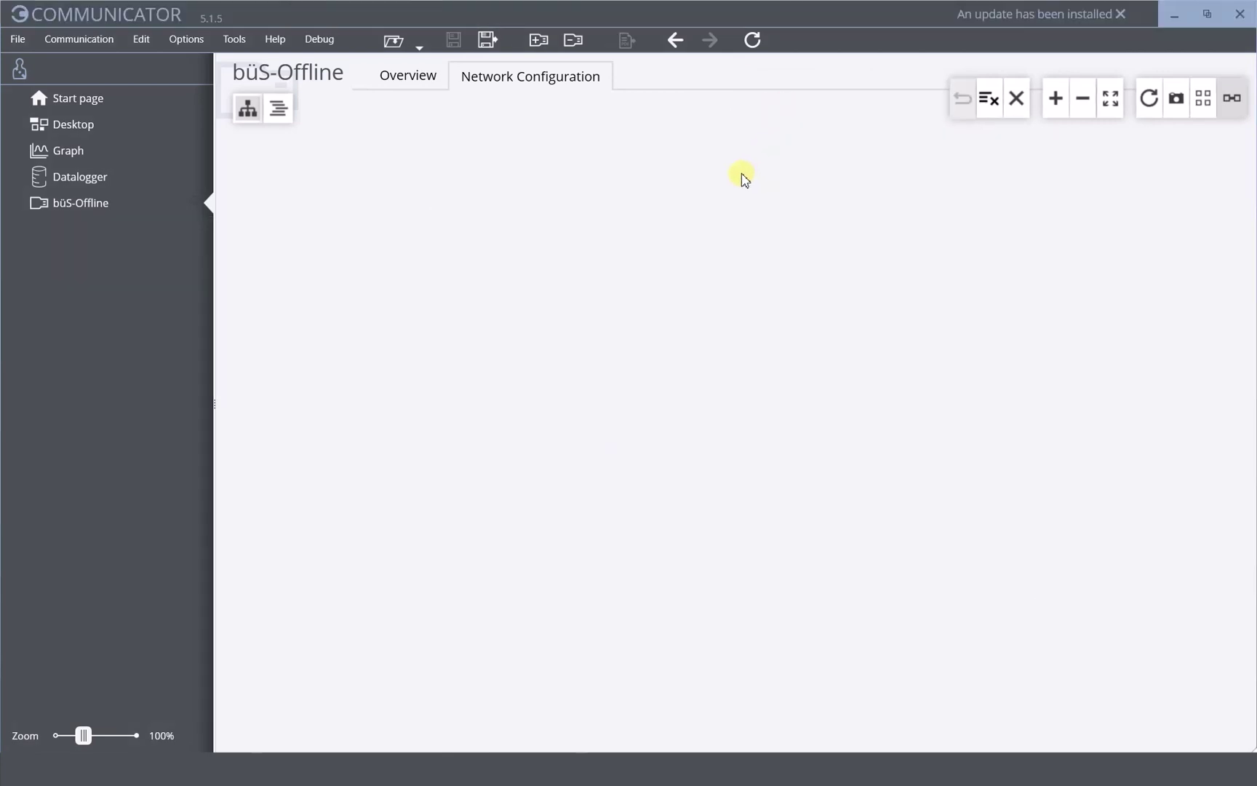